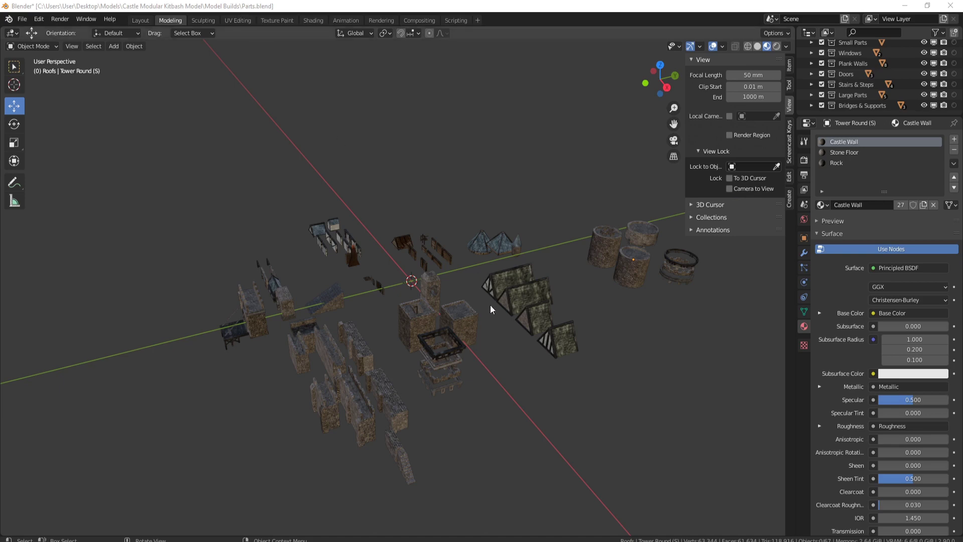
# Check the Castle Walls collection and select the Castle Wall Block (B) to view its materials.
pyautogui.moveTo(483, 317); pyautogui.dragTo(408, 290, button='middle')
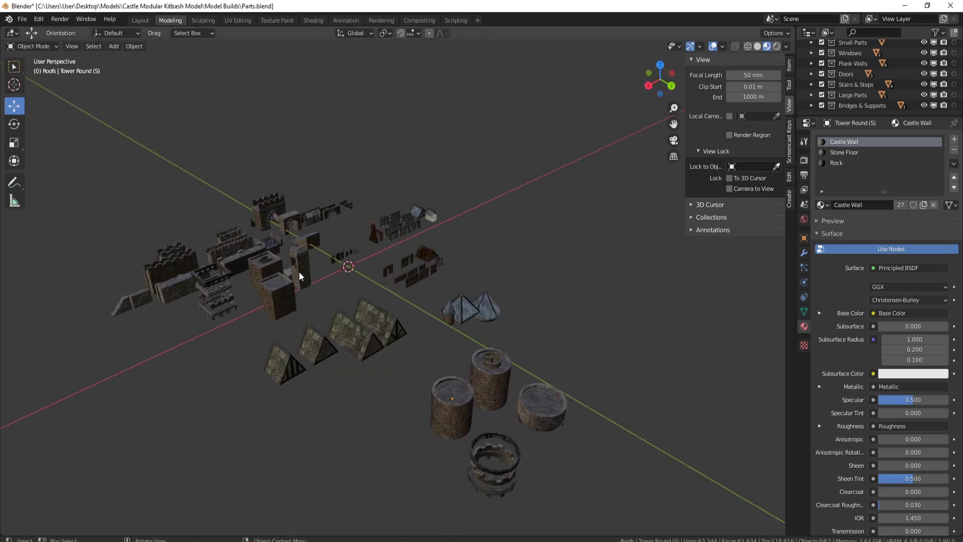
pyautogui.moveTo(297, 273); pyautogui.dragTo(389, 313, button='middle')
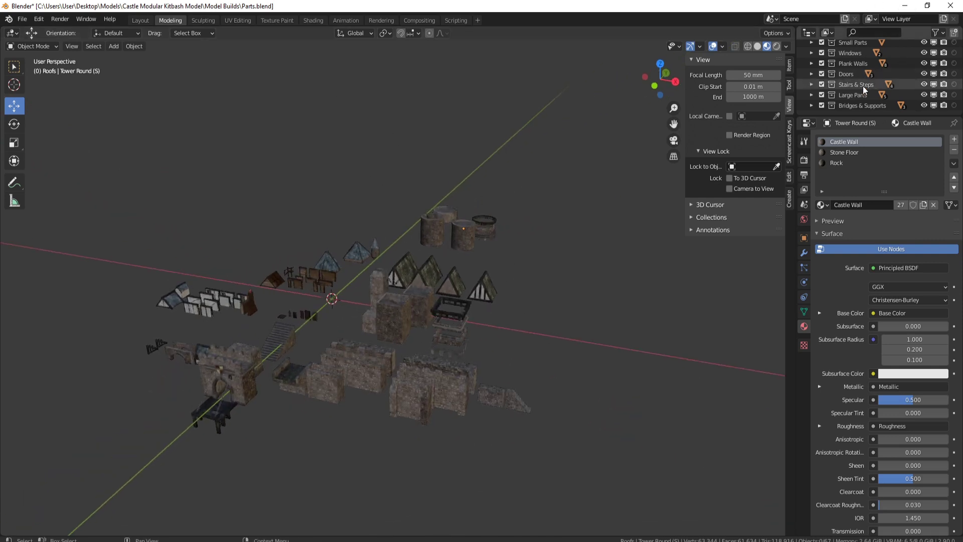
pyautogui.scroll(3, 862, 88)
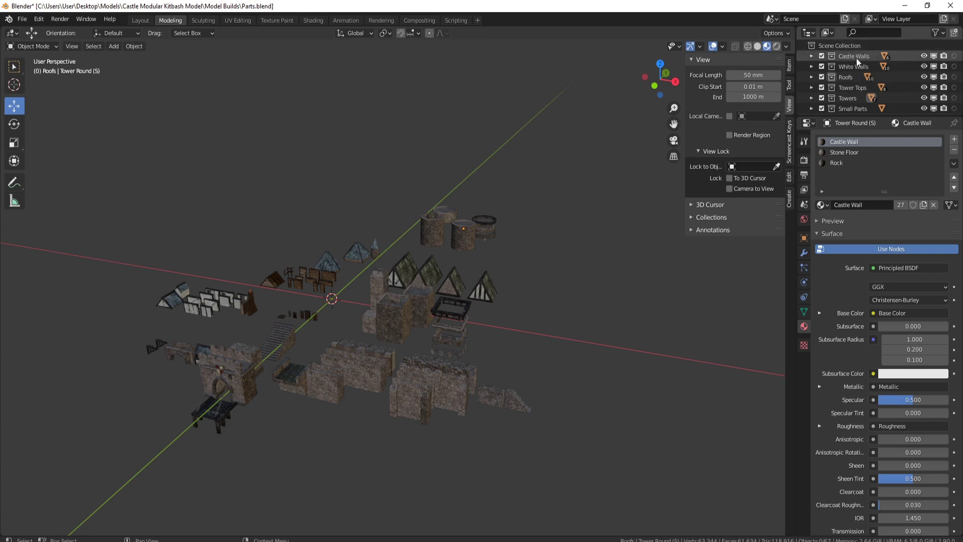
pyautogui.click(812, 57)
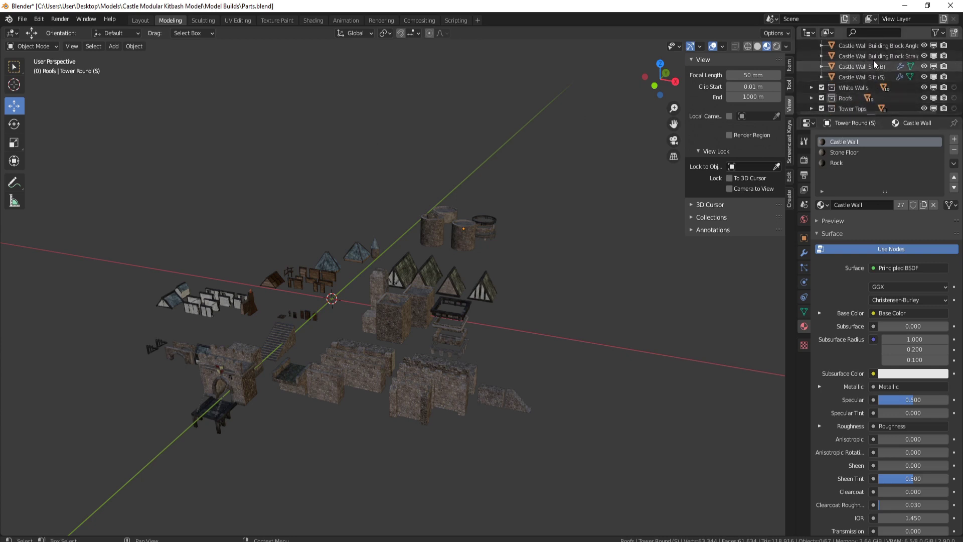
pyautogui.click(812, 57)
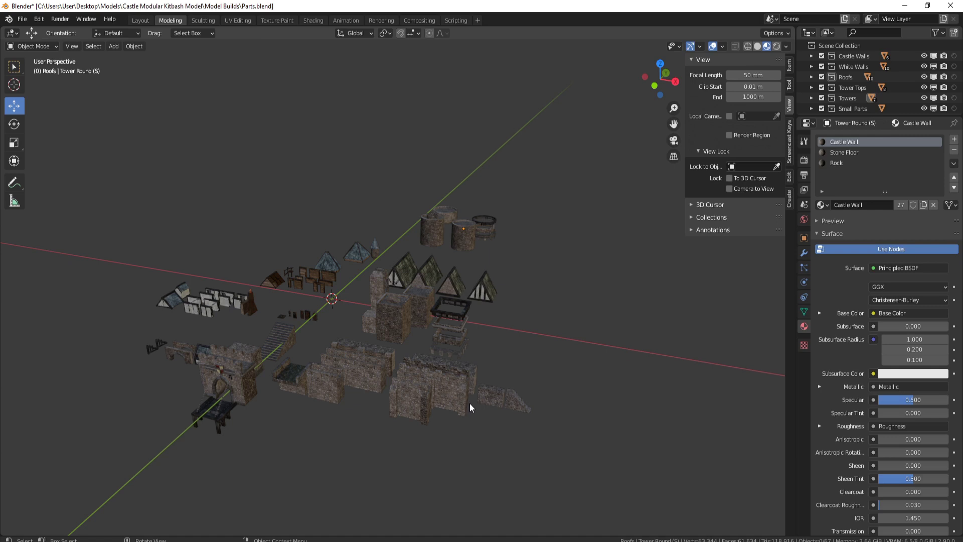
pyautogui.click(455, 386)
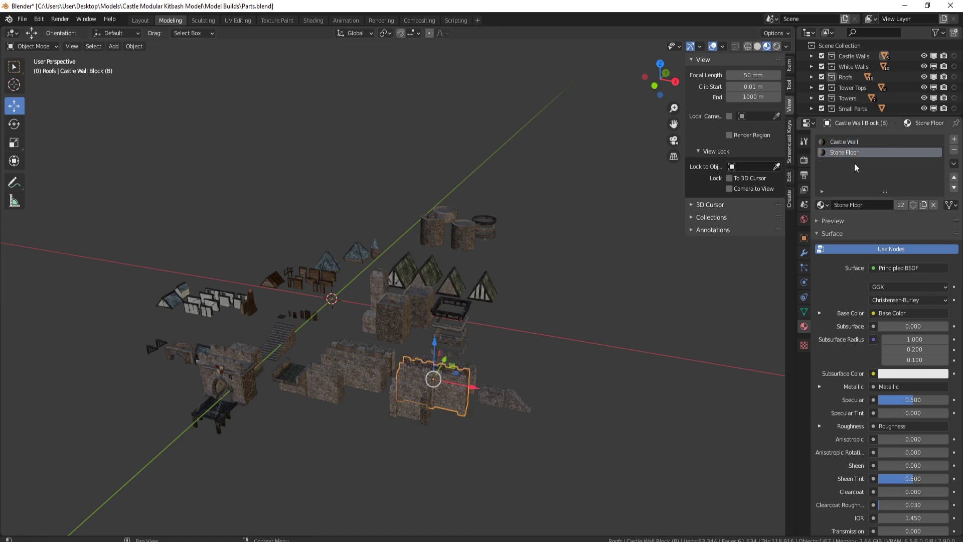
# Switch the viewport to Rendered shading, then bring up the Castle Build.blend window.
pyautogui.click(22, 21)
pyautogui.moveTo(52, 189)
pyautogui.click(776, 46)
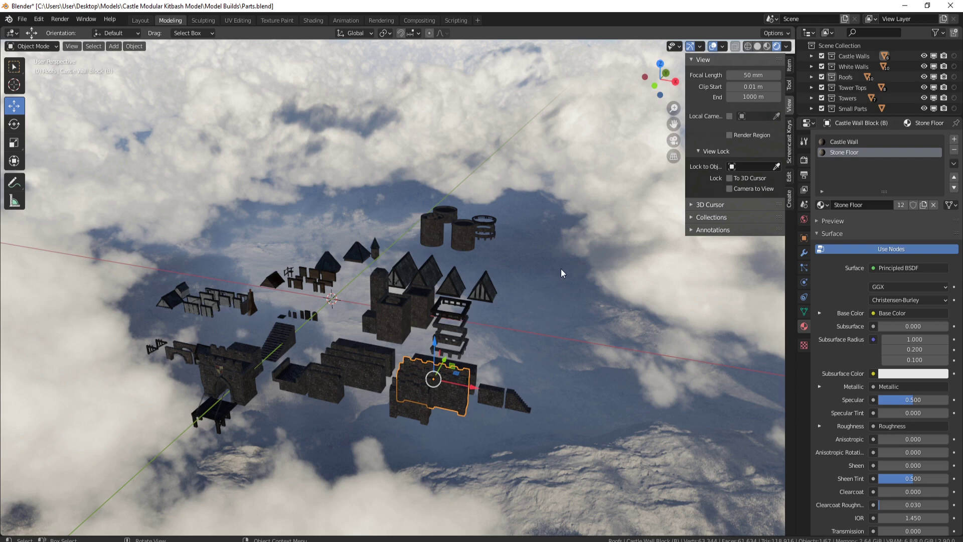
pyautogui.moveTo(136, 534)
pyautogui.click(189, 504)
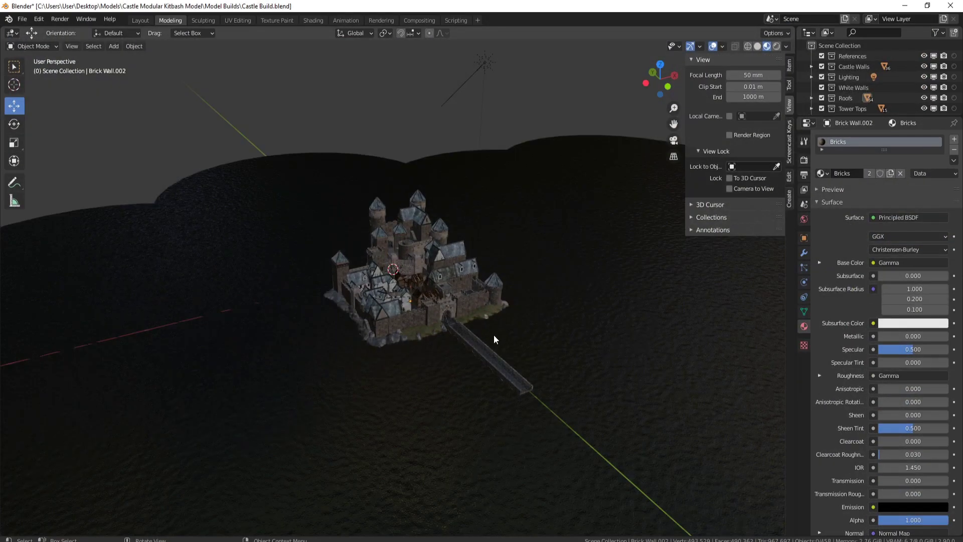
pyautogui.moveTo(545, 319); pyautogui.dragTo(487, 318, button='middle')
pyautogui.scroll(4, 406, 316)
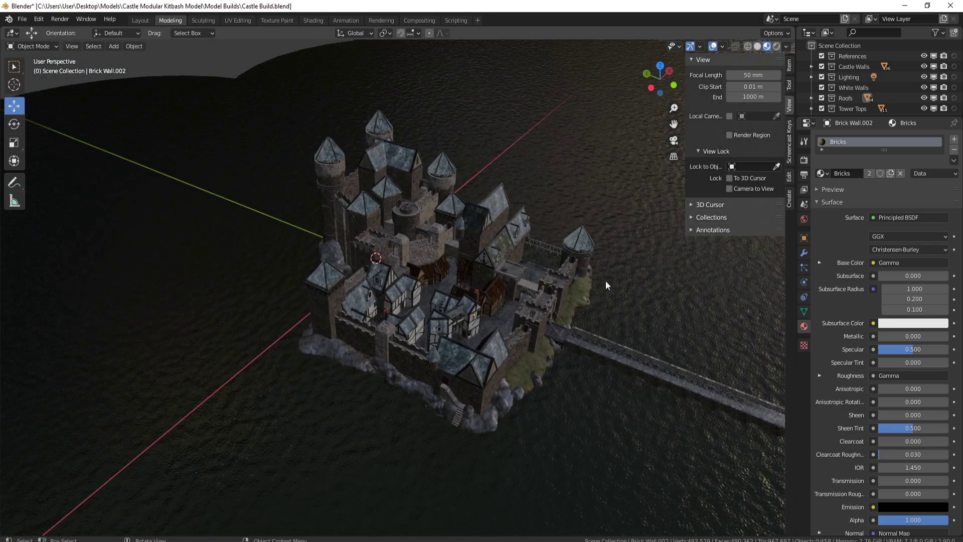
pyautogui.moveTo(599, 226); pyautogui.dragTo(484, 202, button='middle')
pyautogui.moveTo(506, 245); pyautogui.dragTo(339, 236, button='middle')
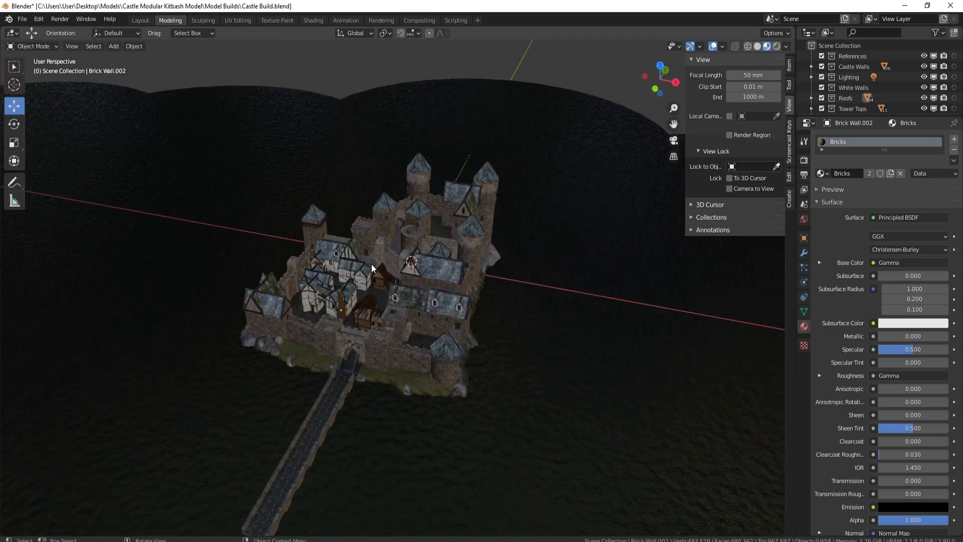
pyautogui.moveTo(378, 266); pyautogui.dragTo(518, 257, button='middle')
pyautogui.moveTo(465, 304); pyautogui.dragTo(434, 300, button='middle')
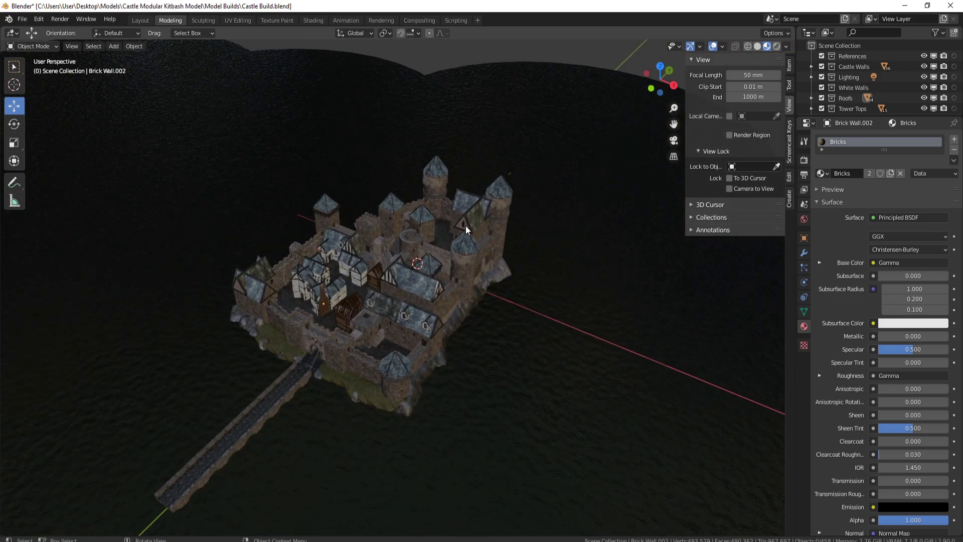
pyautogui.moveTo(465, 228); pyautogui.dragTo(414, 233, button='middle')
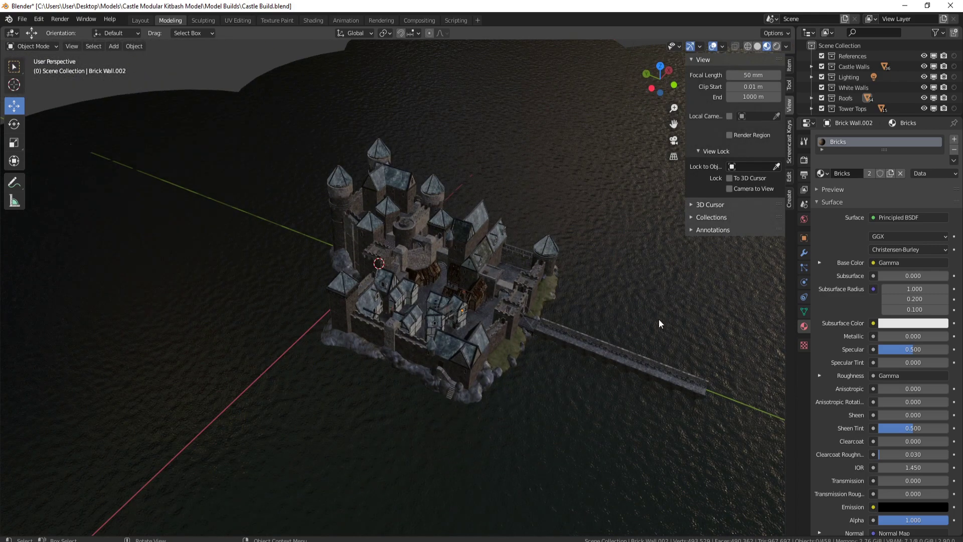
pyautogui.moveTo(581, 284); pyautogui.dragTo(451, 174, button='middle')
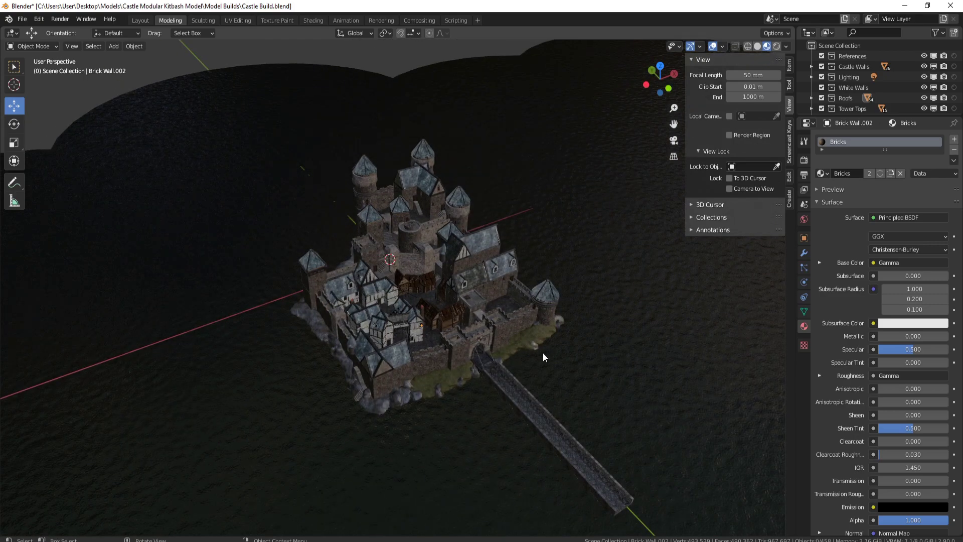
pyautogui.scroll(-2, 546, 350)
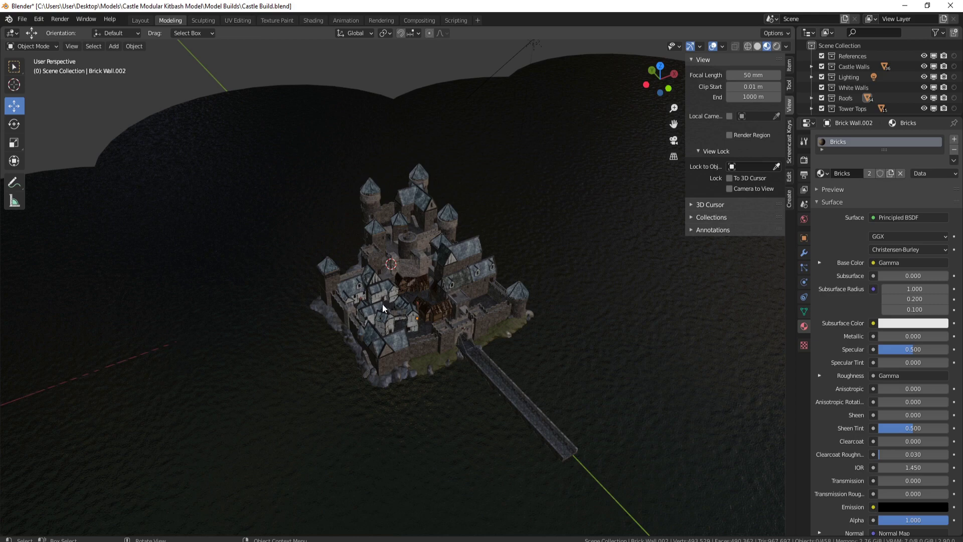
# Bring the Castle Modular Kitbash Model folder window forward and move it up-left.
pyautogui.hotkey('alt', 'Tab')
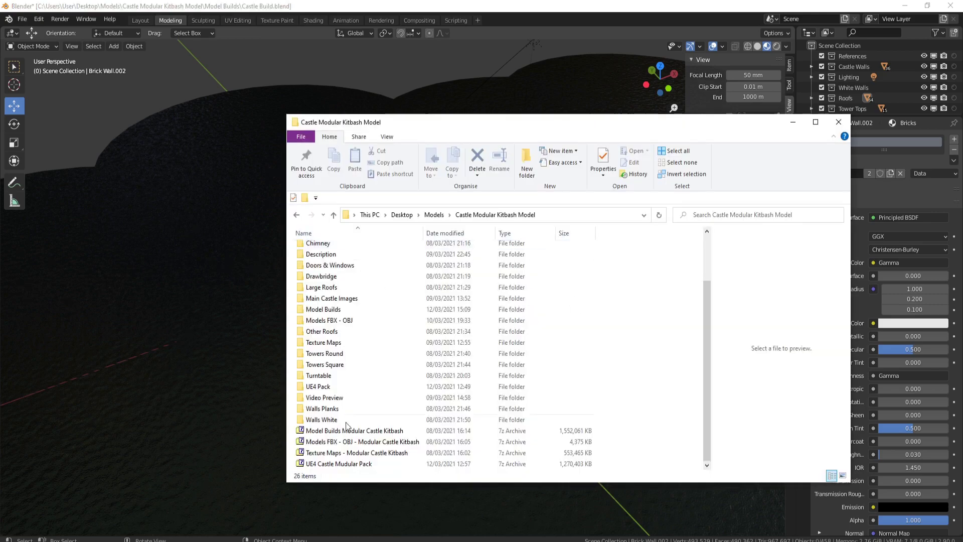
pyautogui.moveTo(504, 126); pyautogui.dragTo(457, 72)
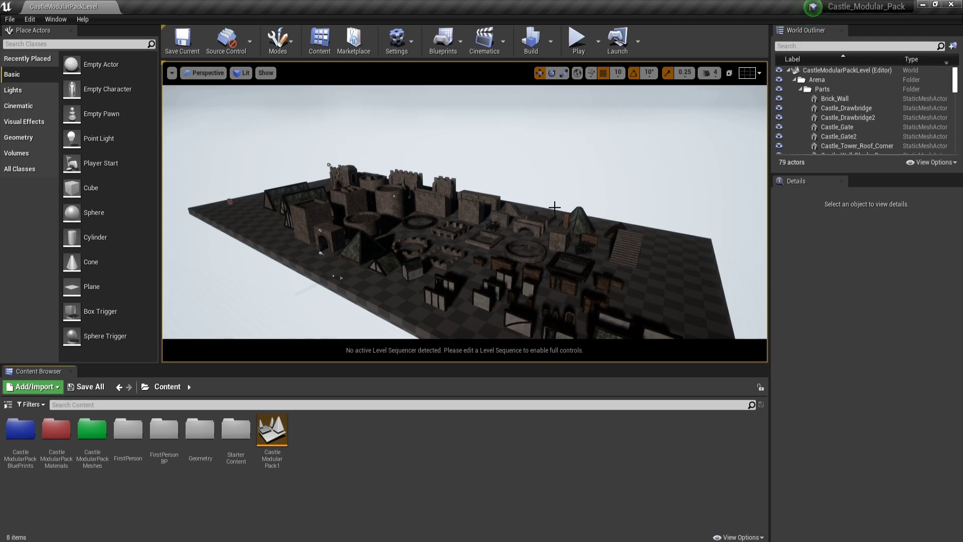
pyautogui.doubleClick(171, 433)
pyautogui.doubleClick(57, 429)
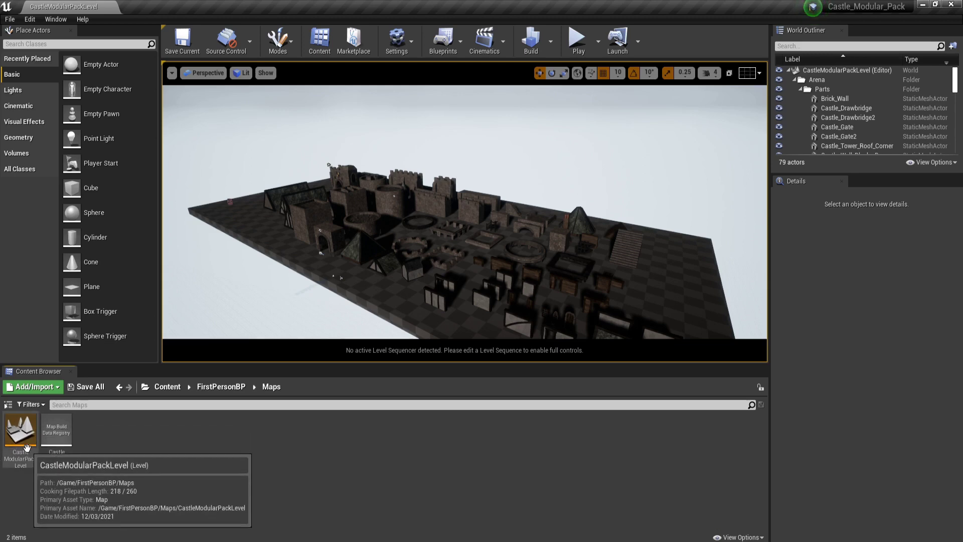
pyautogui.click(167, 387)
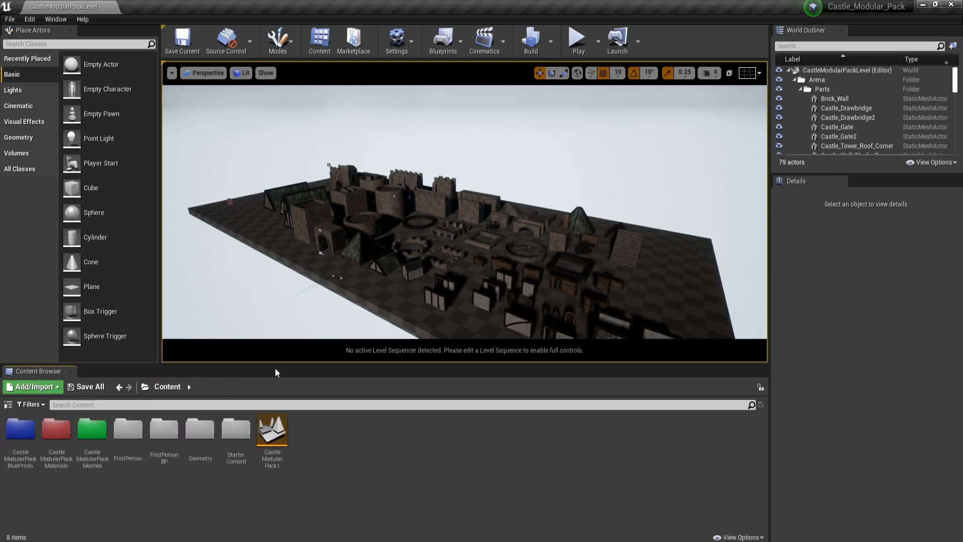
pyautogui.moveTo(452, 210); pyautogui.dragTo(459, 211, button='right')
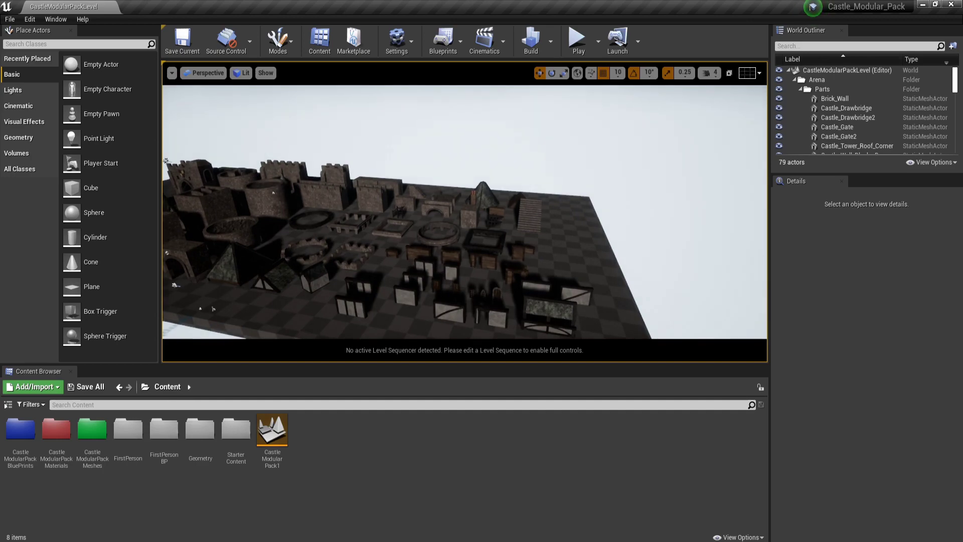
# Frame the White_Wall_Roof_S_ house piece, then orbit back to view the whole castle set.
pyautogui.click(314, 278)
pyautogui.press('f')
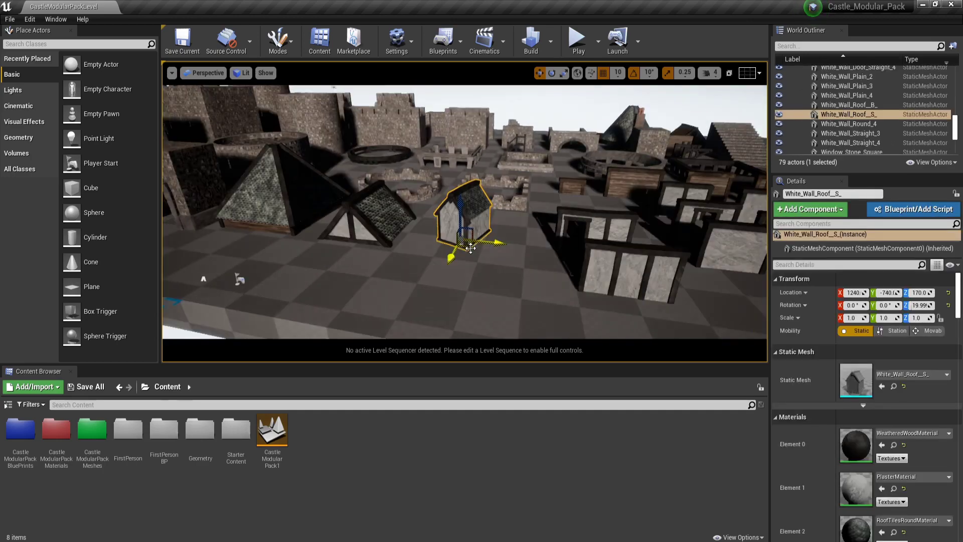
pyautogui.keyDown('alt'); pyautogui.moveTo(470, 246); pyautogui.dragTo(441, 221); pyautogui.keyUp('alt')
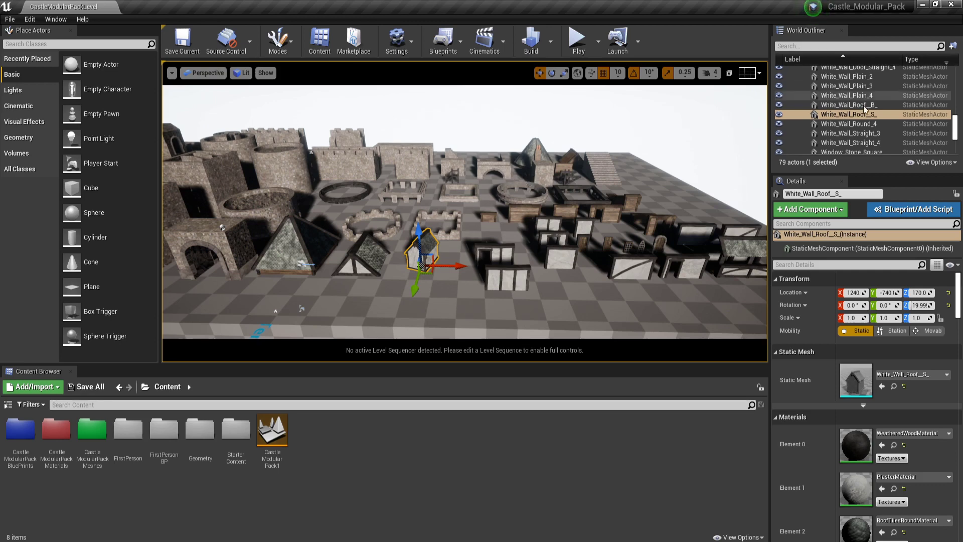
# Collapse the Lighting folder, hide the Arena pieces, and open CastleModularPackMeshes.
pyautogui.scroll(15, 862, 109)
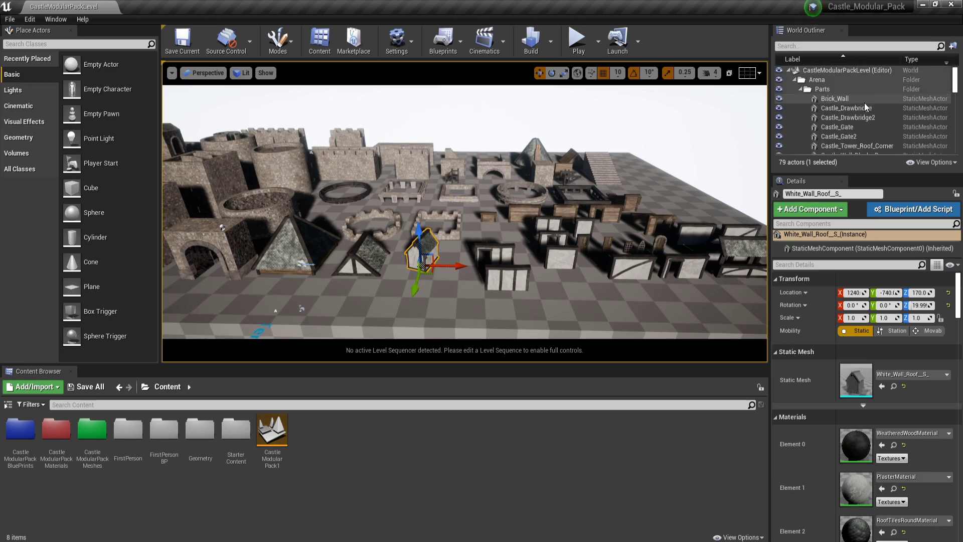
pyautogui.scroll(-4, 853, 114)
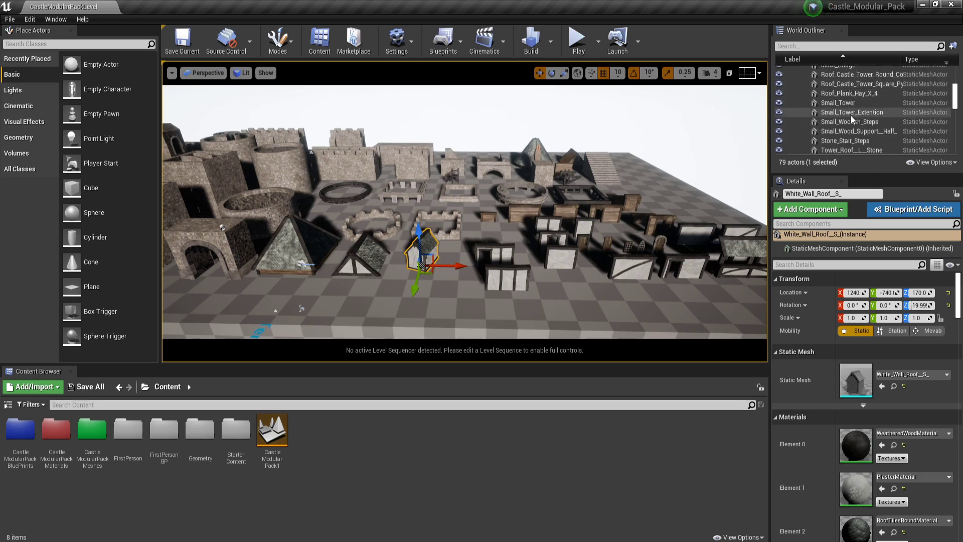
pyautogui.scroll(5, 851, 115)
pyautogui.click(795, 89)
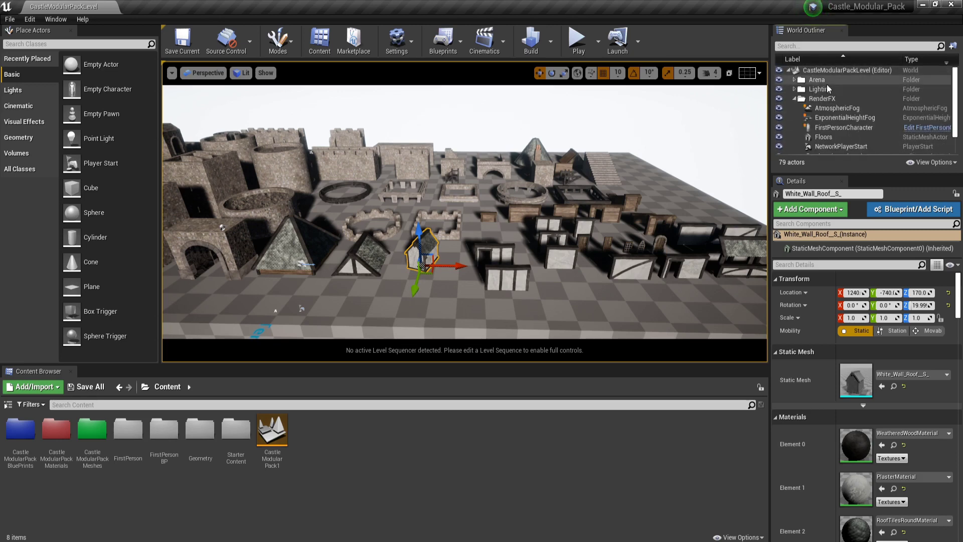
pyautogui.click(779, 79)
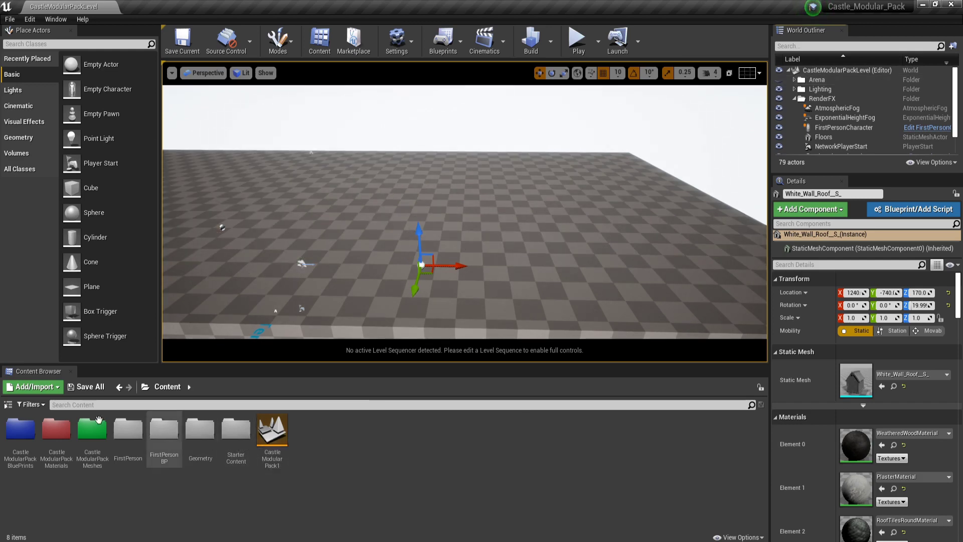
pyautogui.doubleClick(96, 459)
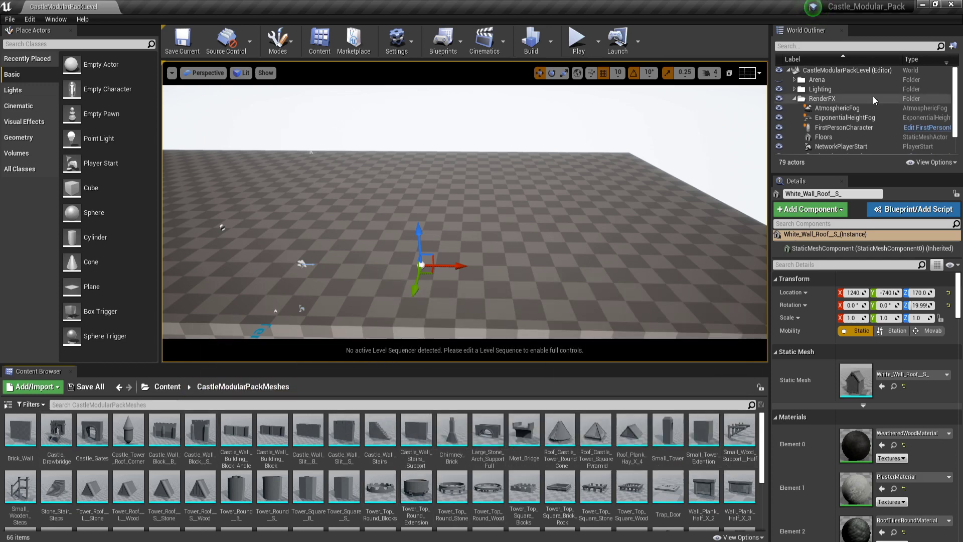
# Show the Arena pieces again and switch the viewport to Lightmap Density view mode.
pyautogui.click(782, 80)
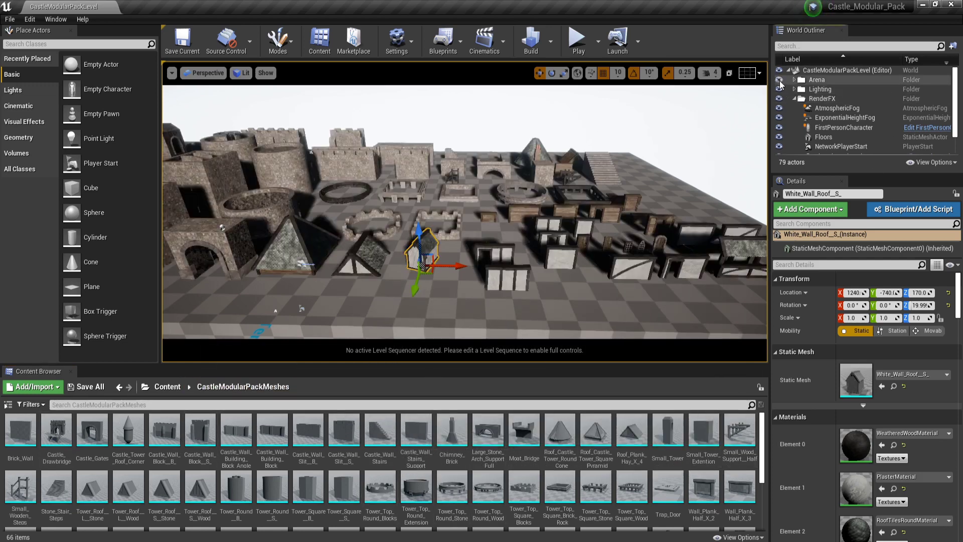
pyautogui.click(244, 73)
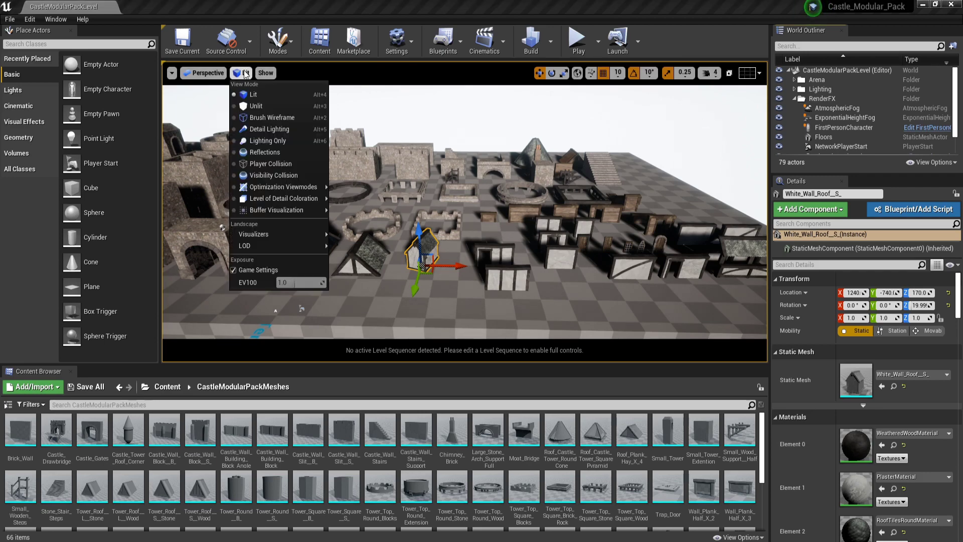
pyautogui.moveTo(278, 187)
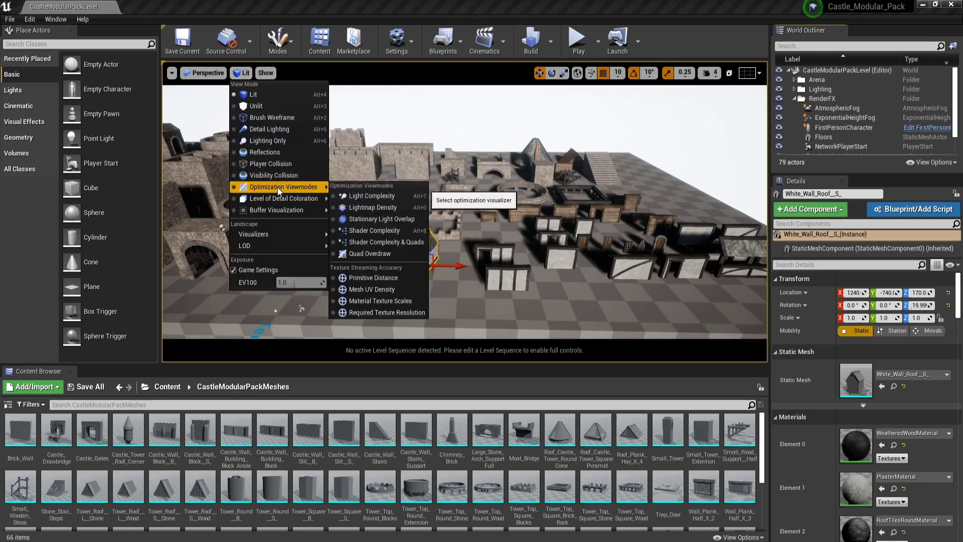
pyautogui.click(384, 207)
# Select the SkySphereBlueprint, orbit to look down on the castle, then return to Lit mode.
pyautogui.click(669, 174)
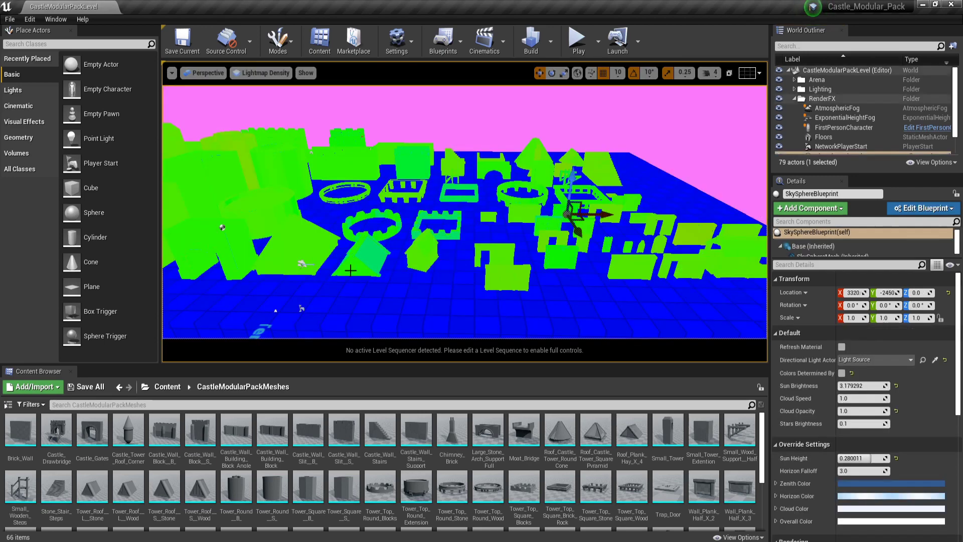
pyautogui.moveTo(442, 178); pyautogui.dragTo(390, 224, button='right')
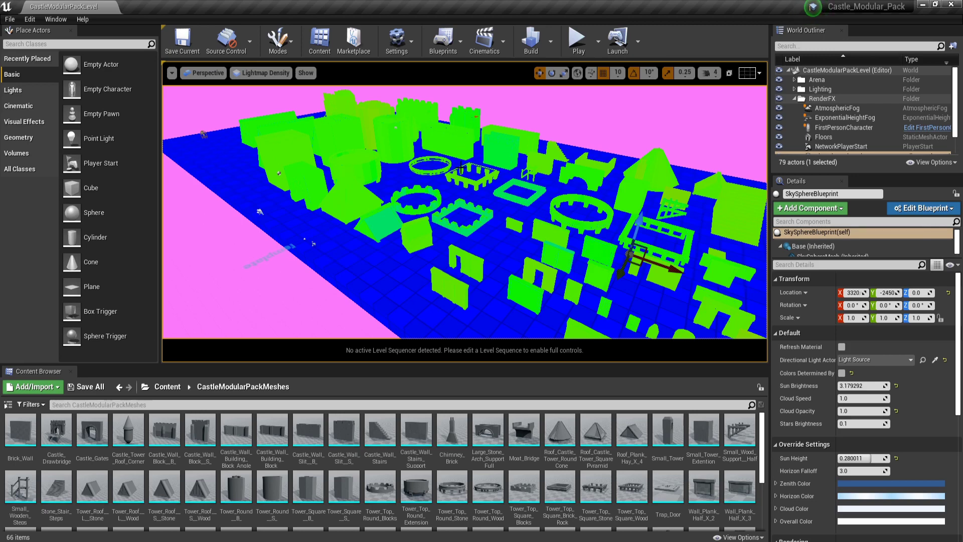
pyautogui.click(261, 73)
pyautogui.click(261, 92)
# Navigate Content > CastleModularPackMaterials > Bricks and open BrickMaterial.
pyautogui.click(173, 387)
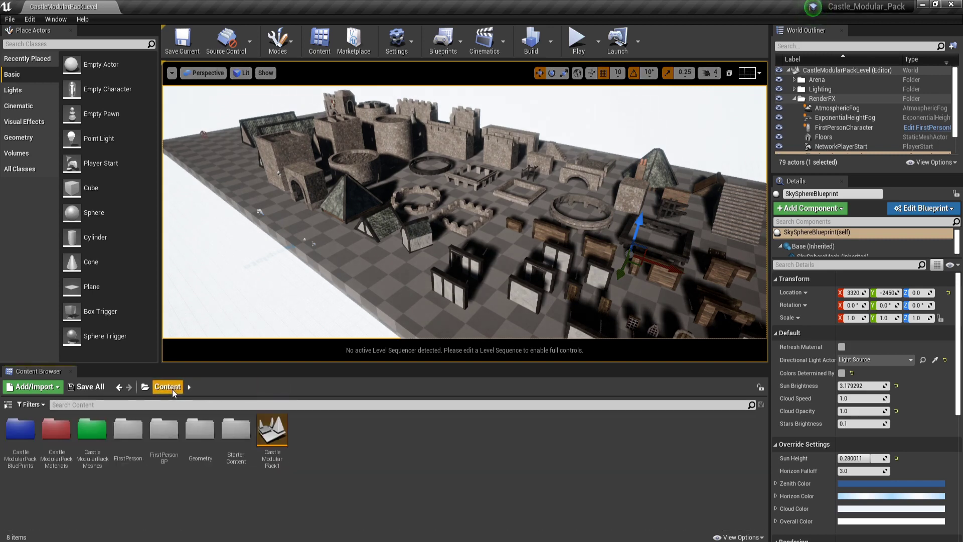
pyautogui.doubleClick(63, 441)
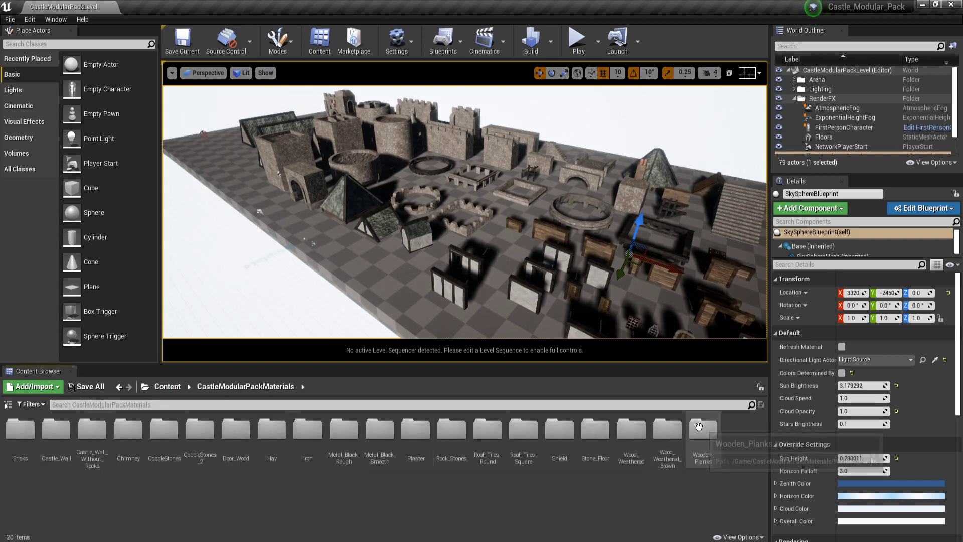
pyautogui.doubleClick(20, 430)
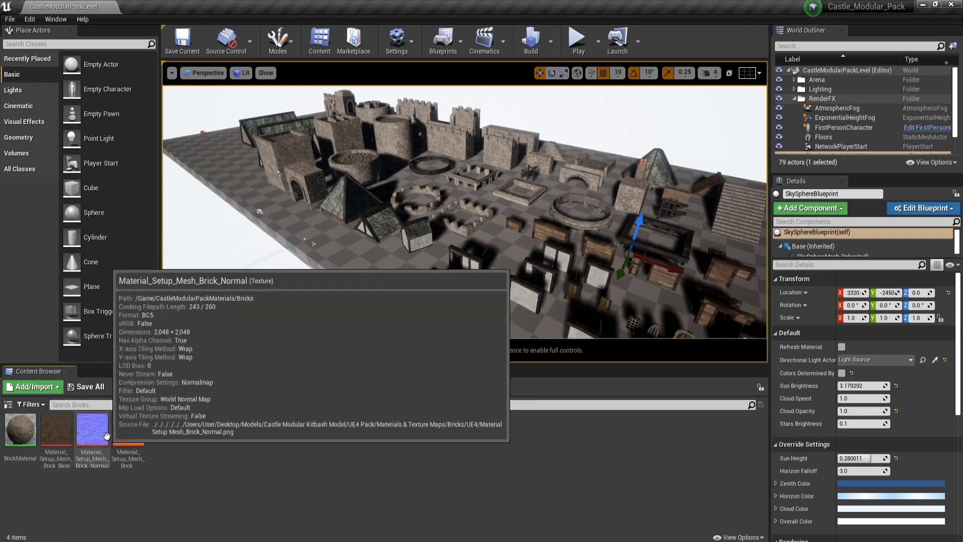
pyautogui.moveTo(127, 437)
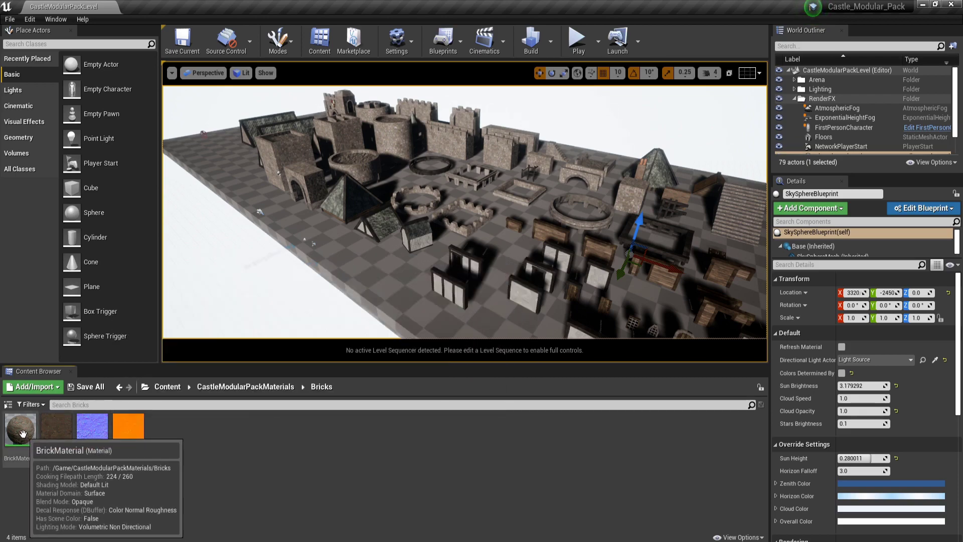
pyautogui.click(22, 434)
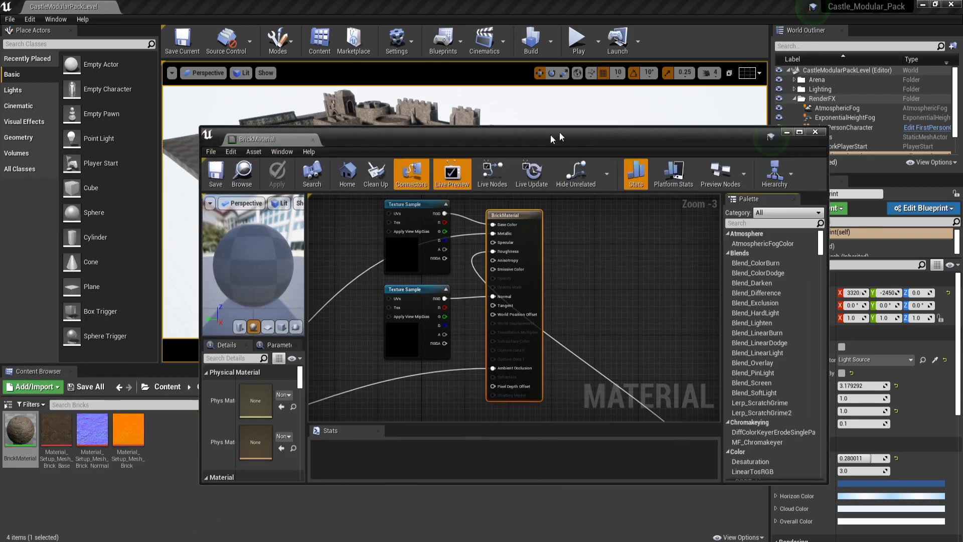
# Zoom in and out on the BrickMaterial graph to inspect its texture sample and roughness nodes.
pyautogui.scroll(-10, 507, 347)
pyautogui.scroll(8, 498, 260)
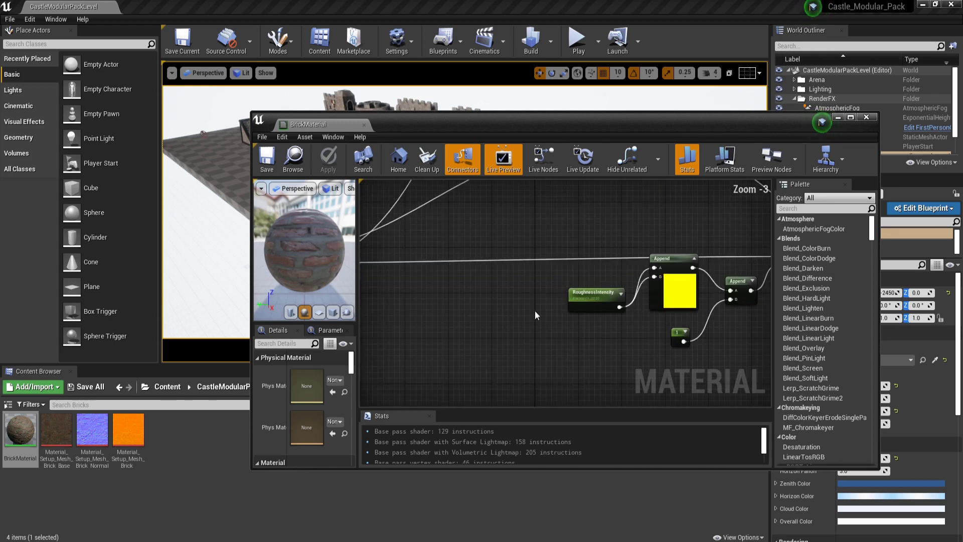
pyautogui.scroll(-4, 613, 318)
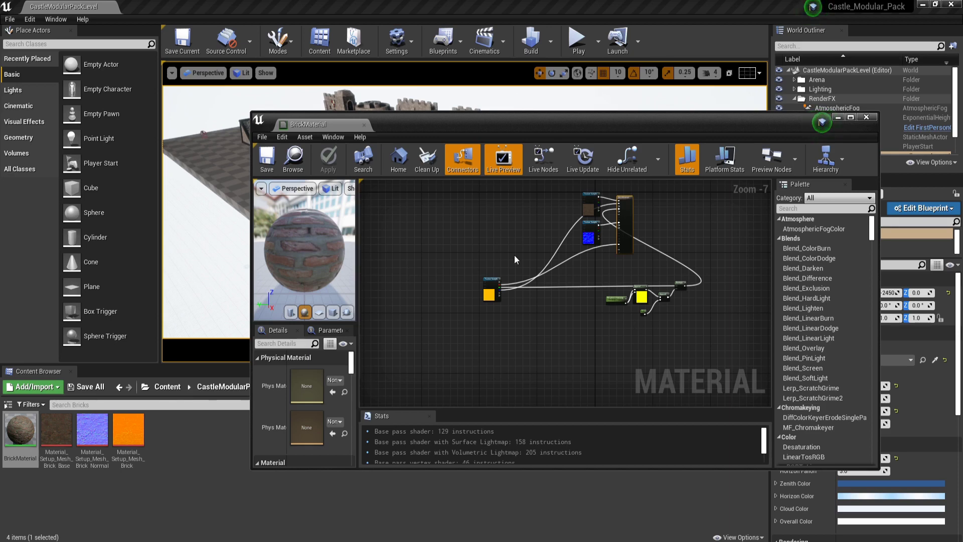
# Close the BrickMaterial editor and browse via Content into the CastleModularPackBluePrints folder.
pyautogui.click(871, 119)
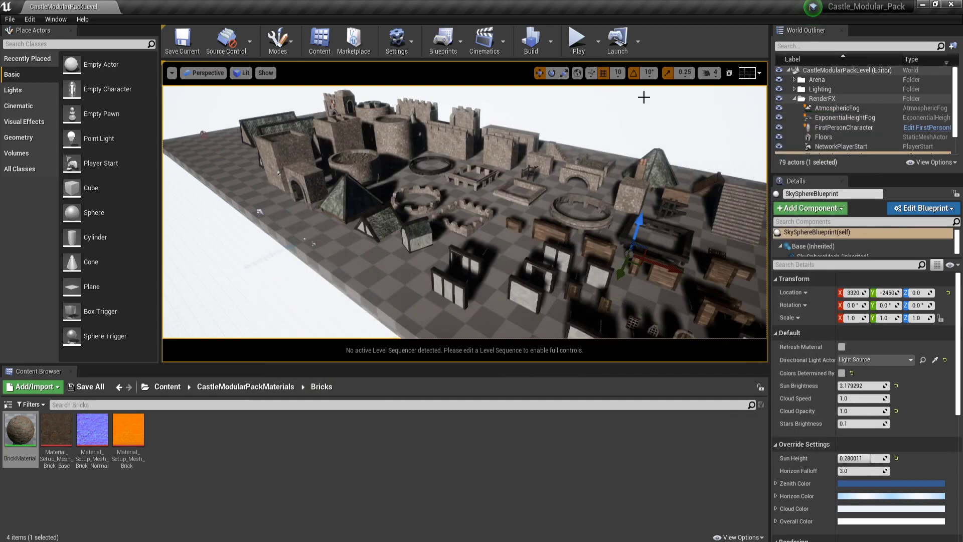
pyautogui.click(259, 387)
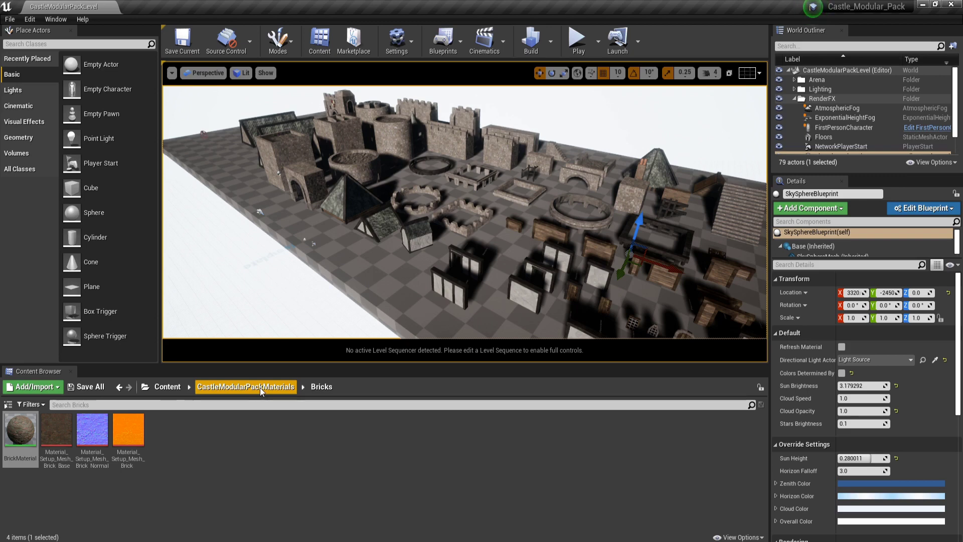
pyautogui.click(167, 387)
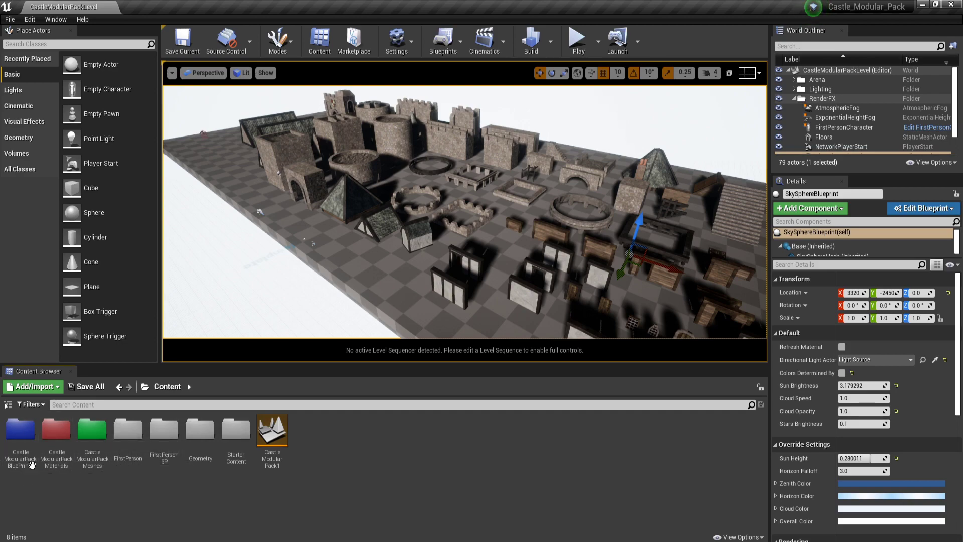
pyautogui.doubleClick(20, 431)
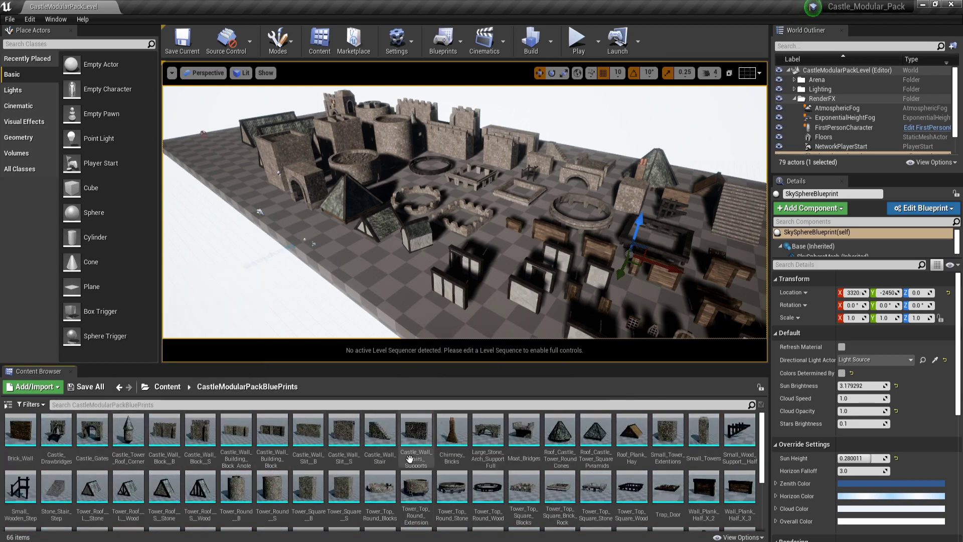
pyautogui.scroll(-1, 343, 442)
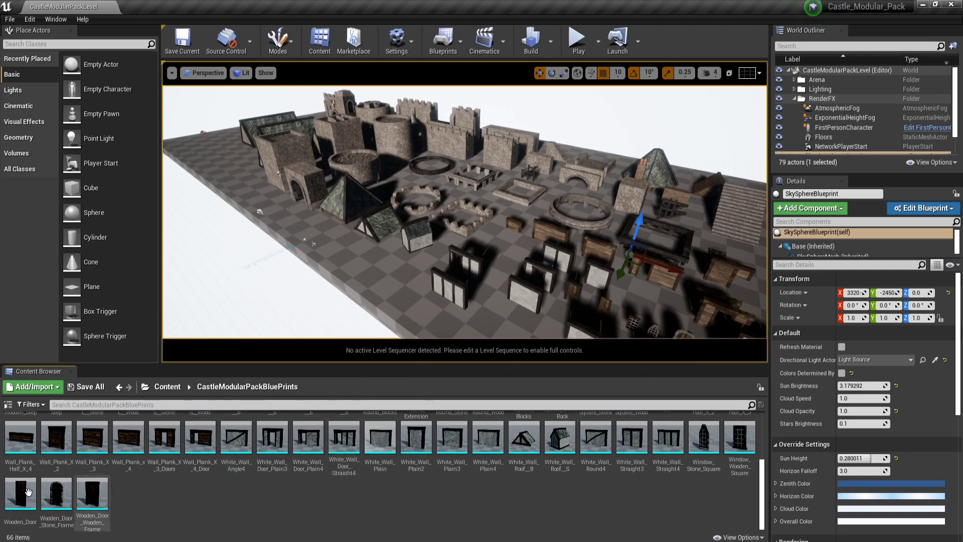
pyautogui.scroll(1, 343, 442)
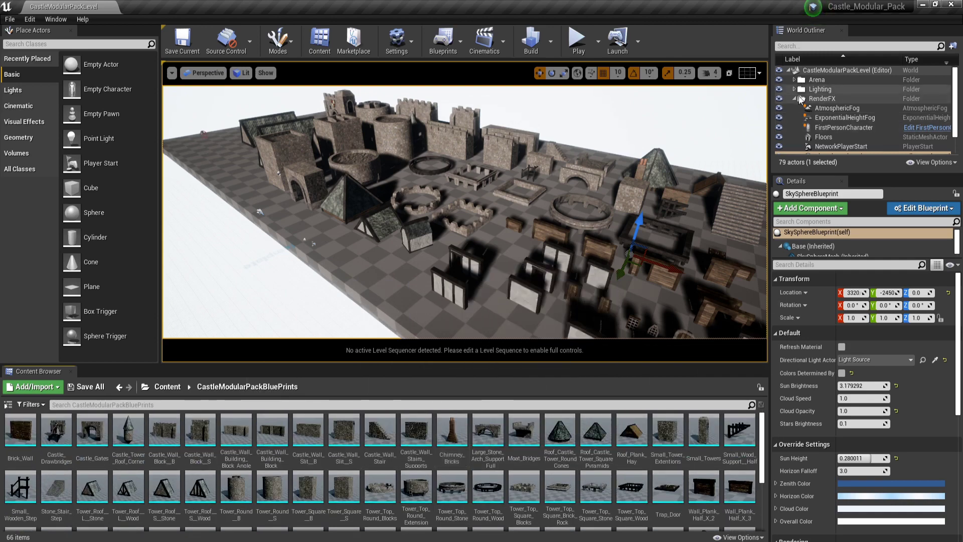
# Hide Arena, then place Castle_Wall_Block_S, Brick_Wall, Tower_Round_B, Tower_Roof_S_Stone and Small_Wooden_Step.
pyautogui.click(779, 80)
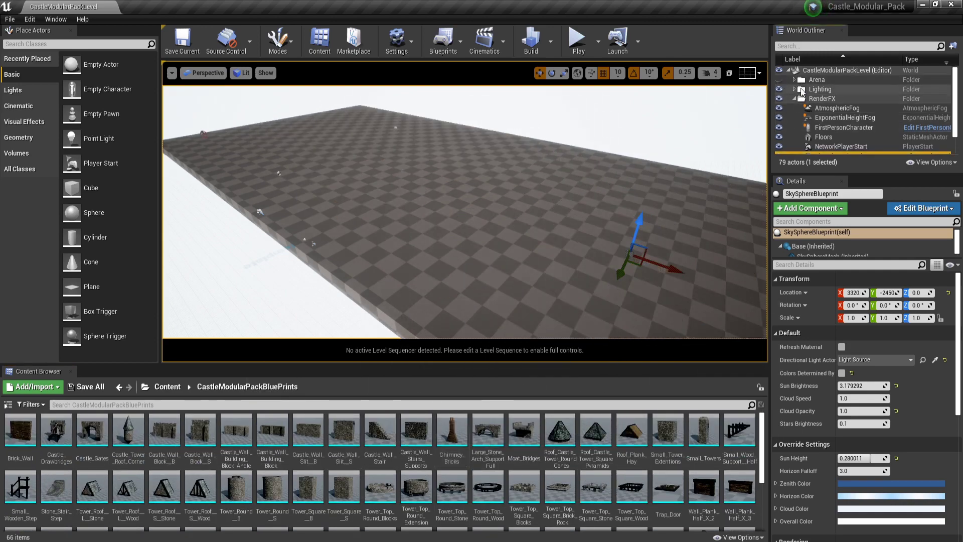
pyautogui.moveTo(195, 440); pyautogui.dragTo(447, 205)
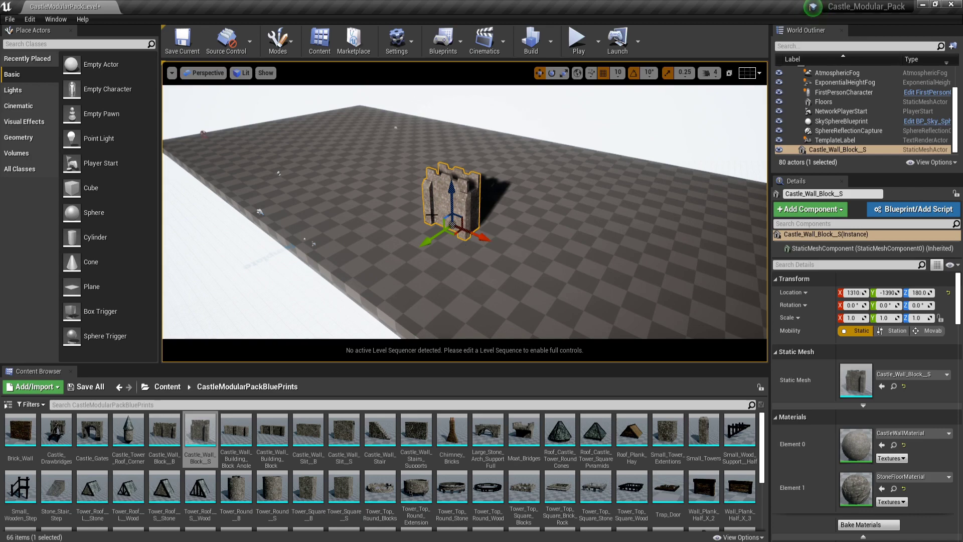
pyautogui.moveTo(12, 432); pyautogui.dragTo(549, 241)
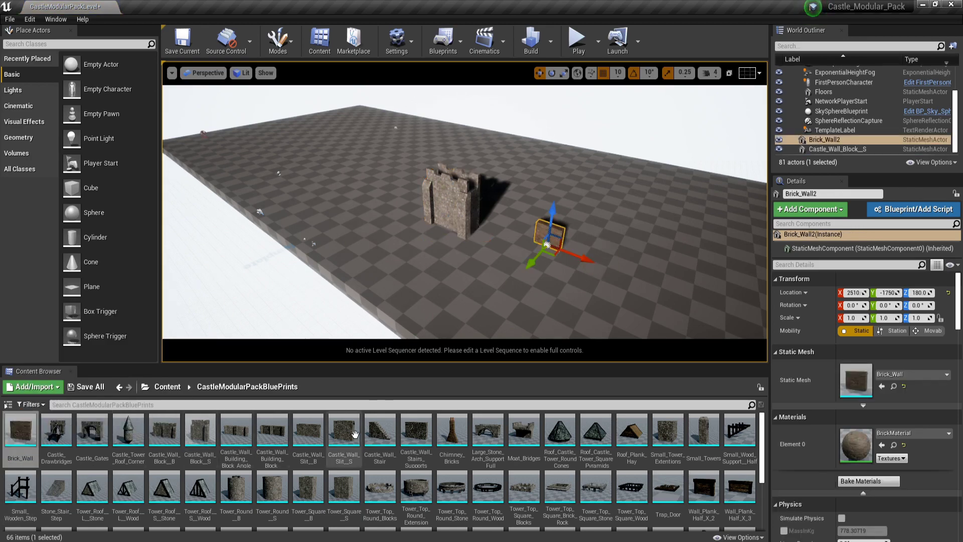
pyautogui.moveTo(236, 488); pyautogui.dragTo(357, 173)
pyautogui.moveTo(164, 487); pyautogui.dragTo(473, 288)
pyautogui.moveTo(20, 487); pyautogui.dragTo(610, 228)
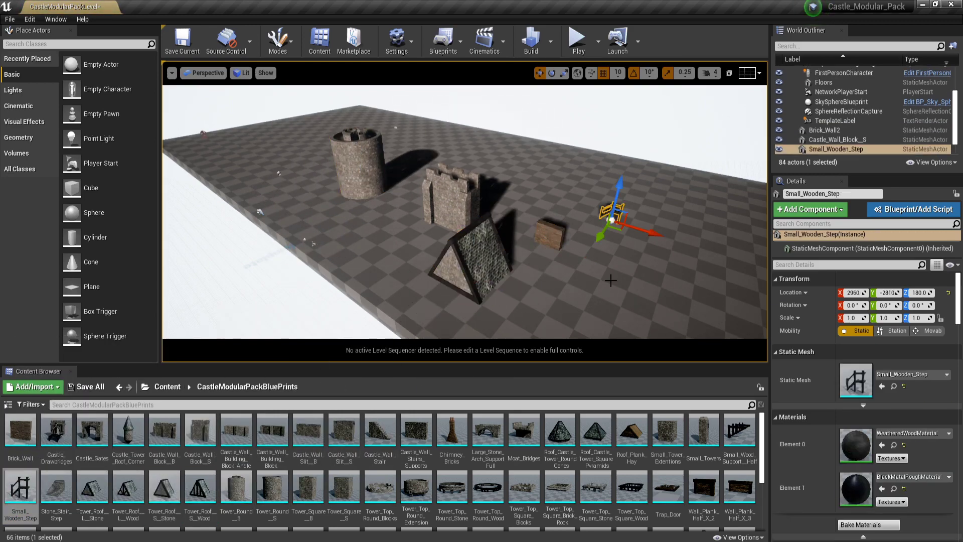
pyautogui.click(167, 386)
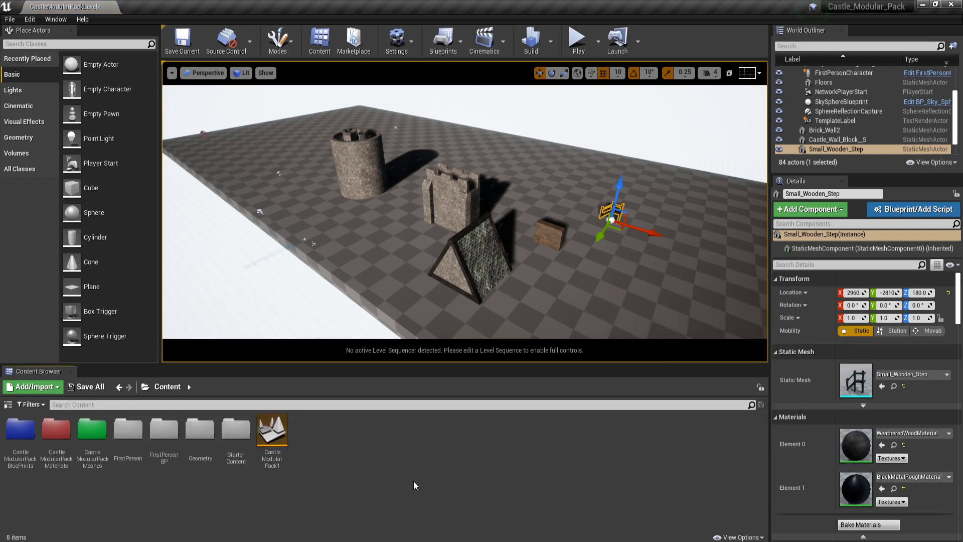